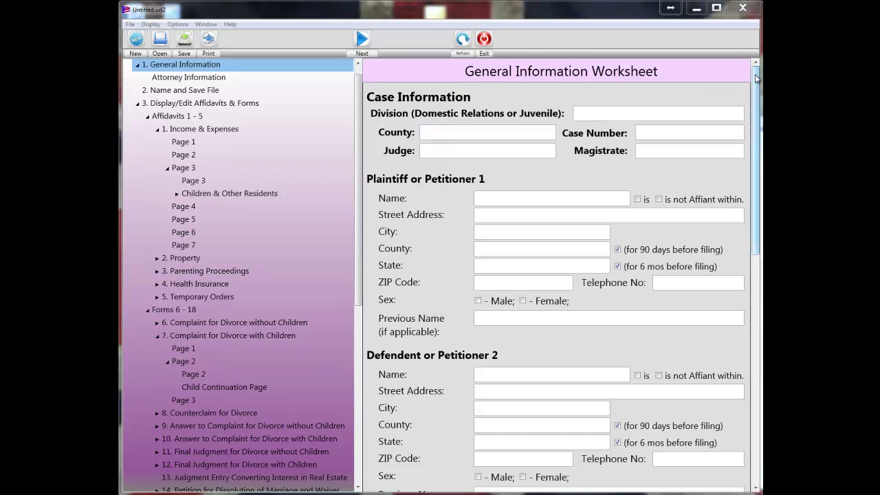
# - Examine the case, party, marriage and children fields of the General Information Worksheet, and its Attorney Information page
pyautogui.moveTo(756, 79)
pyautogui.mouseDown()
pyautogui.moveTo(759, 154)
pyautogui.moveTo(750, 75)
pyautogui.mouseUp()
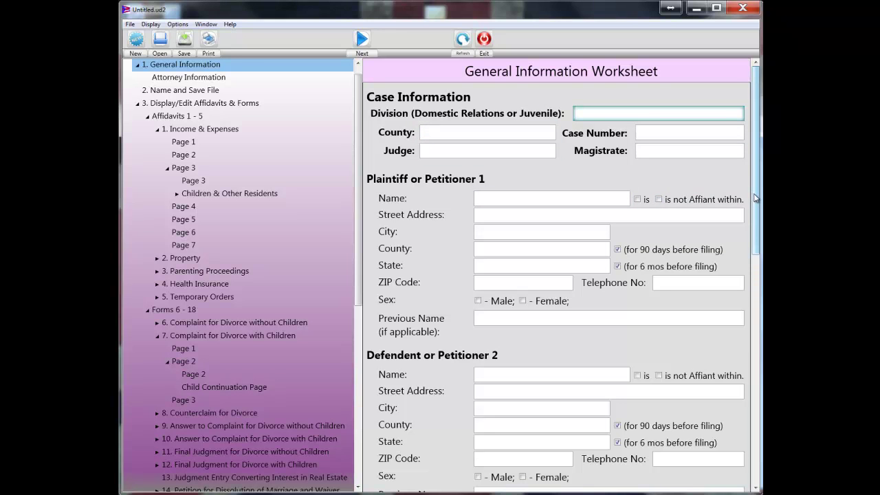
pyautogui.moveTo(756, 198); pyautogui.dragTo(755, 333)
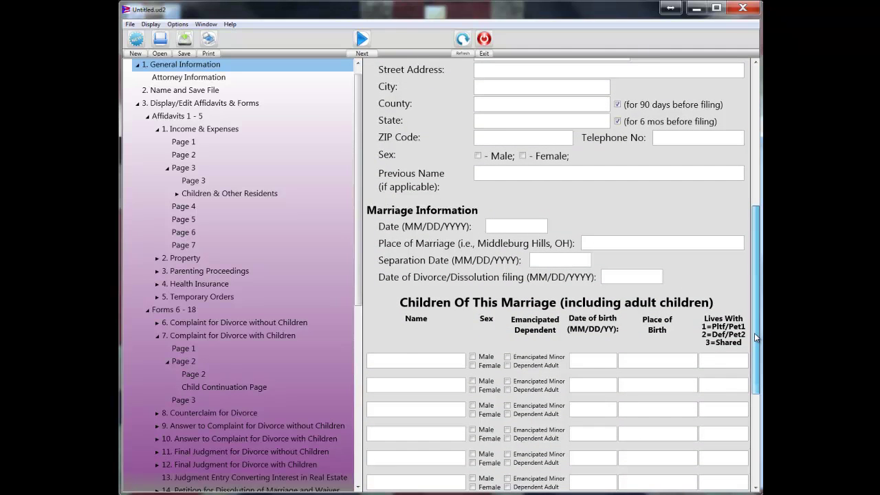
pyautogui.moveTo(754, 333); pyautogui.dragTo(733, 184)
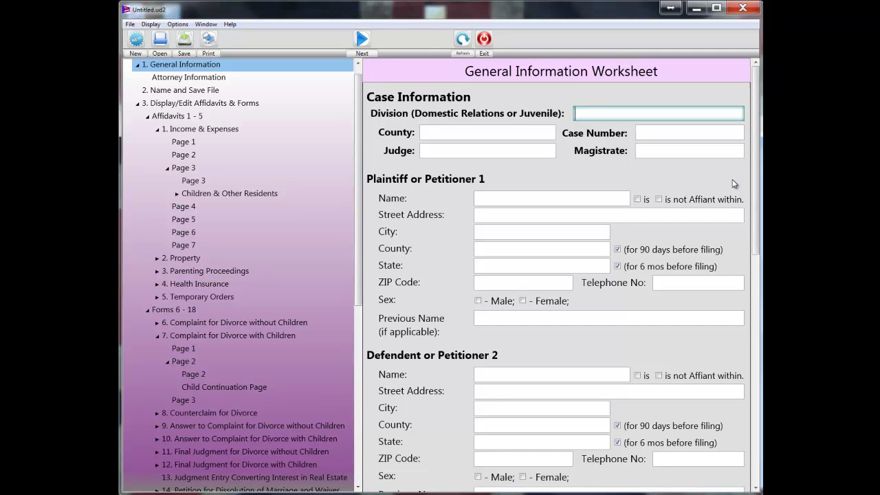
pyautogui.click(649, 135)
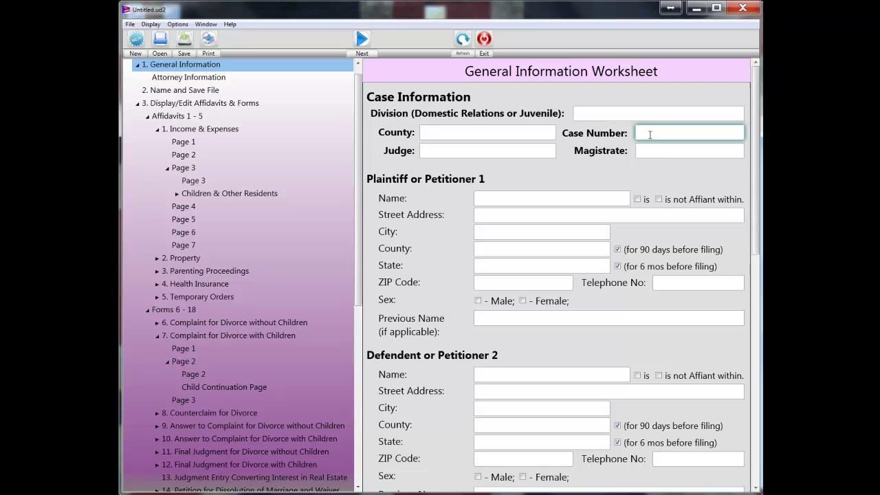
pyautogui.click(702, 133)
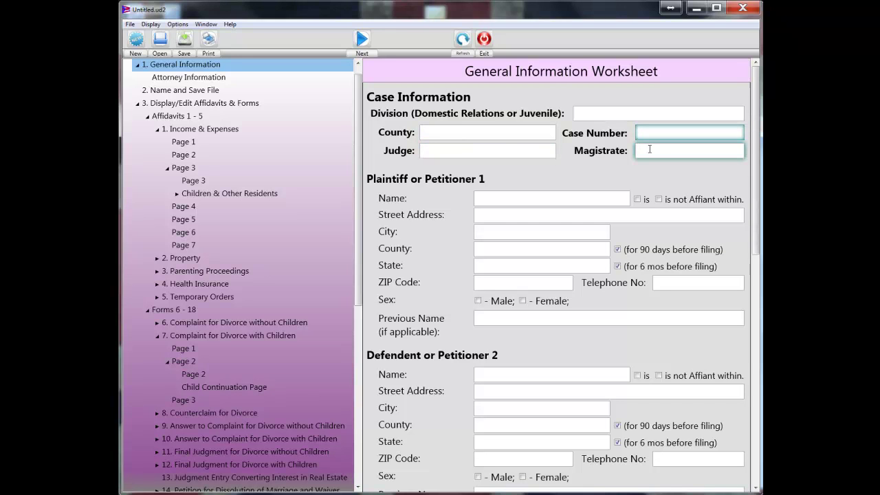
pyautogui.click(507, 197)
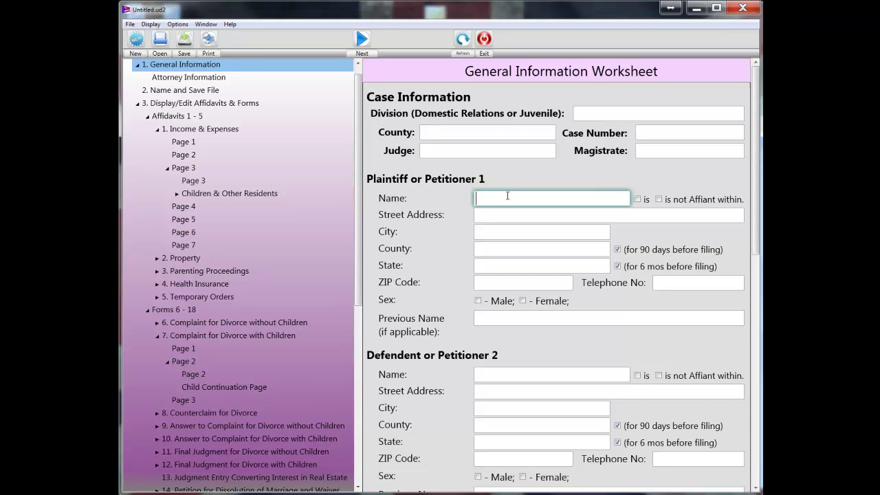
pyautogui.click(508, 195)
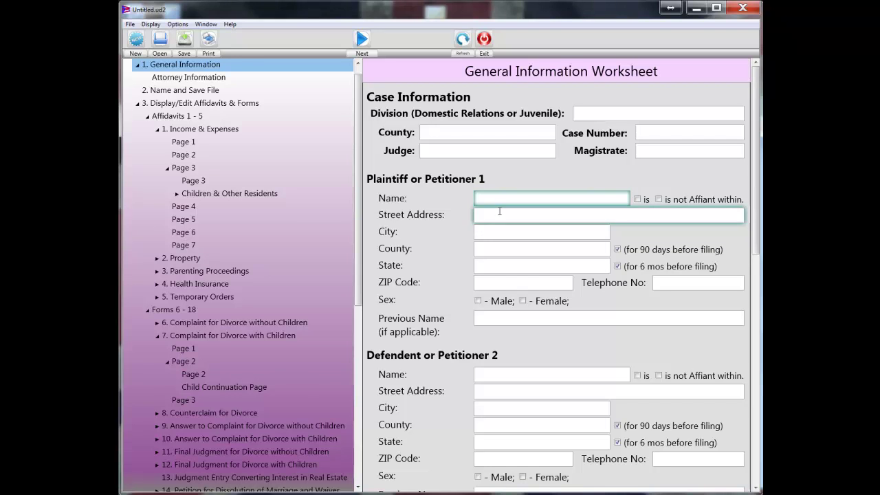
pyautogui.click(362, 40)
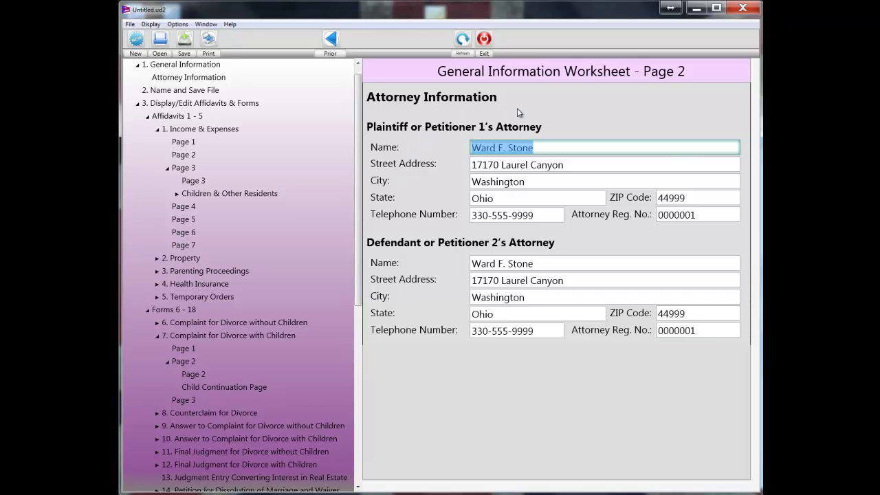
# - Open the case file youtube demo.ud2 without saving changes to the untitled file
pyautogui.click(159, 45)
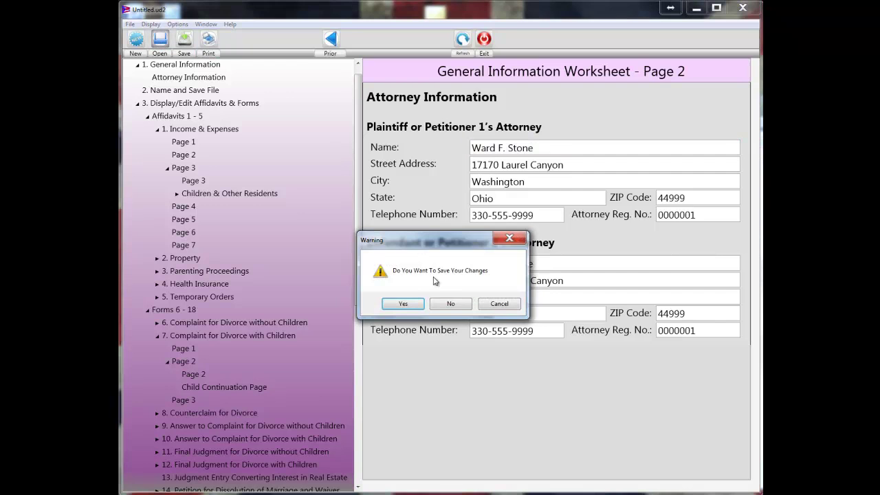
pyautogui.click(451, 304)
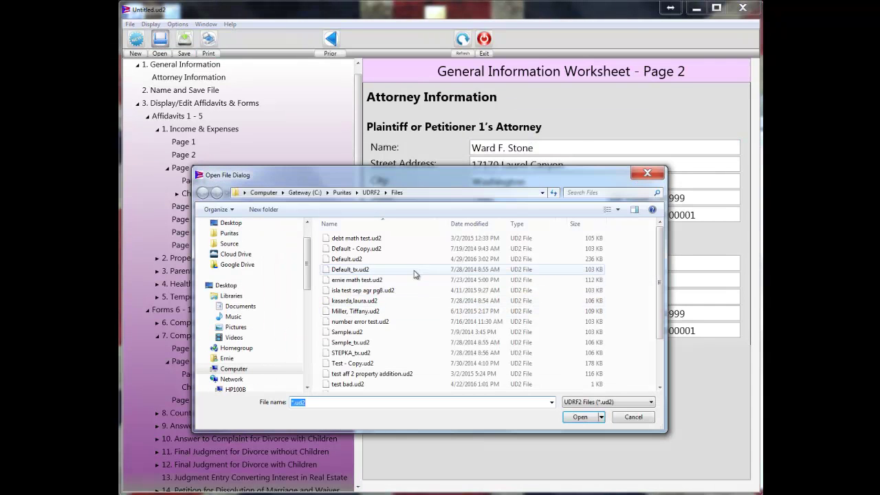
pyautogui.scroll(-2, 653, 306)
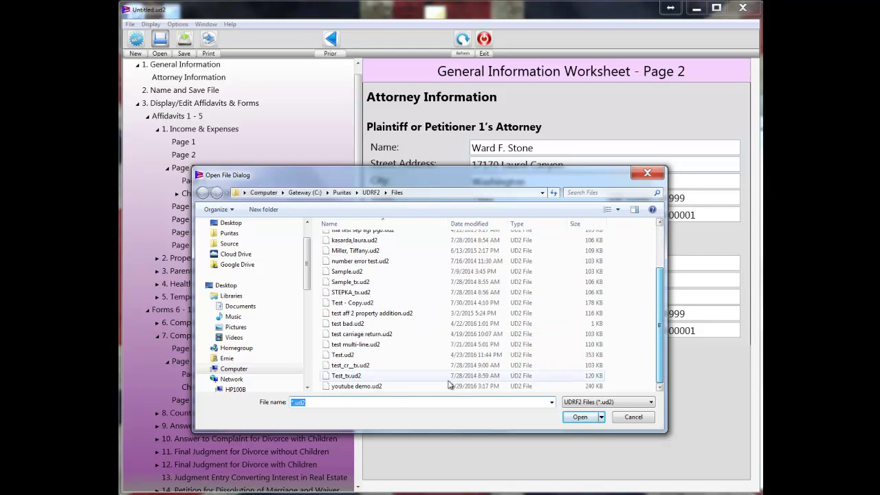
pyautogui.click(356, 385)
pyautogui.click(579, 417)
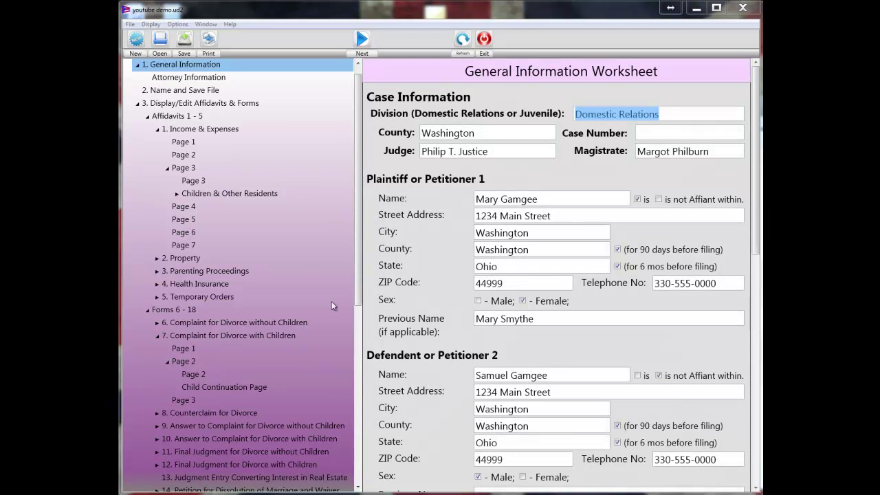
# - On page 2 of form 7, Complaint for Divorce with Children, mark "The Defendant and I are incompatible" as grounds for divorce
pyautogui.click(269, 337)
pyautogui.click(268, 337)
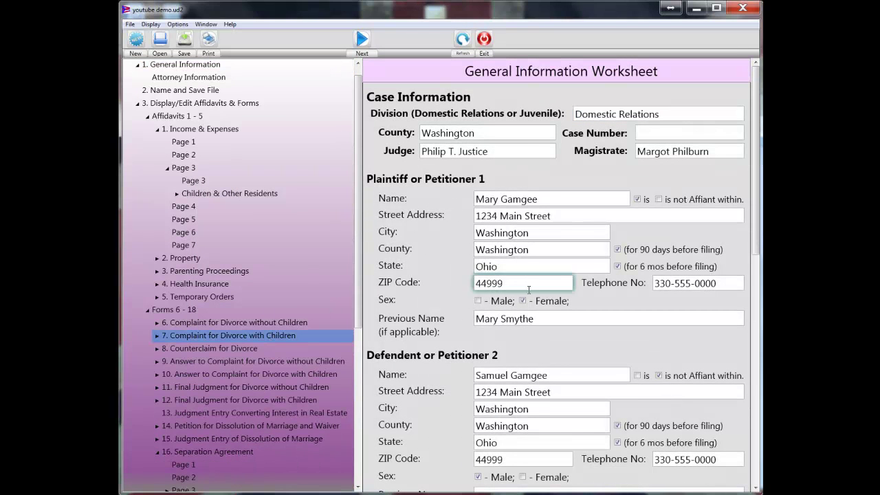
pyautogui.click(157, 337)
pyautogui.click(180, 348)
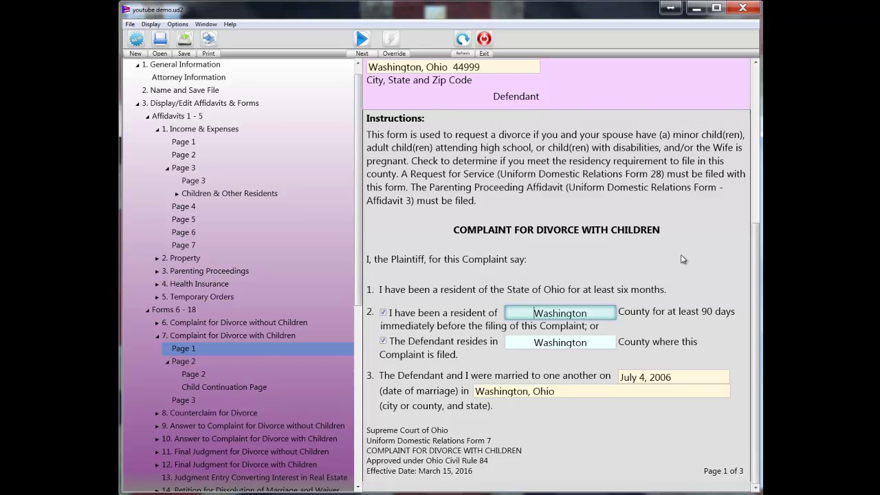
pyautogui.click(192, 374)
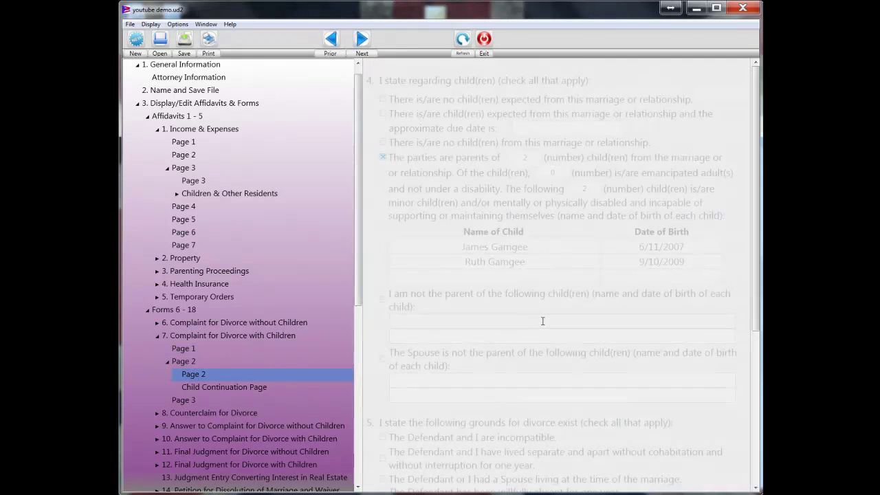
pyautogui.scroll(-3, 541, 324)
pyautogui.scroll(-1, 541, 323)
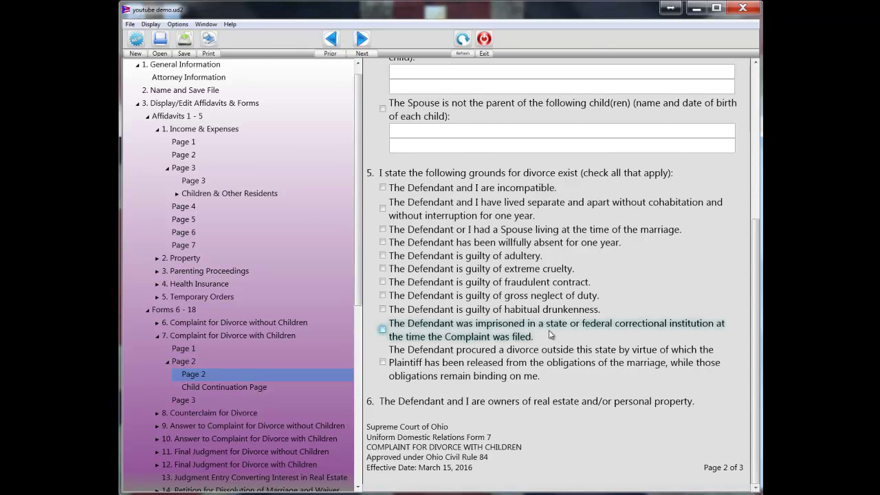
pyautogui.click(383, 187)
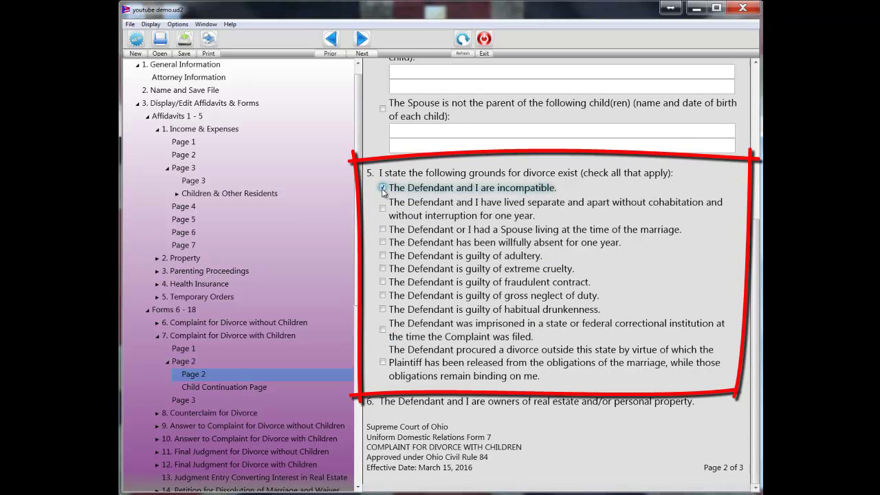
# - On page 3 of the complaint, request restoration of the prior name and that the Defendant pay attorney fees and court costs
pyautogui.click(186, 399)
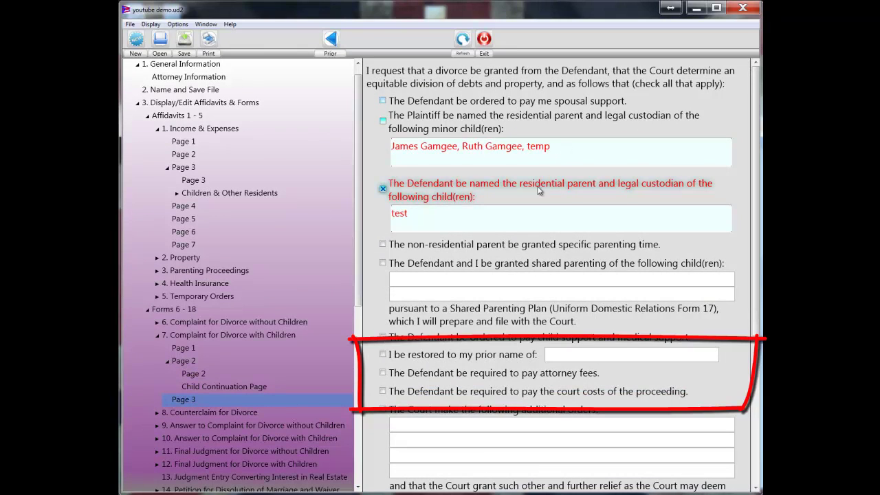
pyautogui.scroll(-5, 420, 319)
pyautogui.scroll(5, 419, 320)
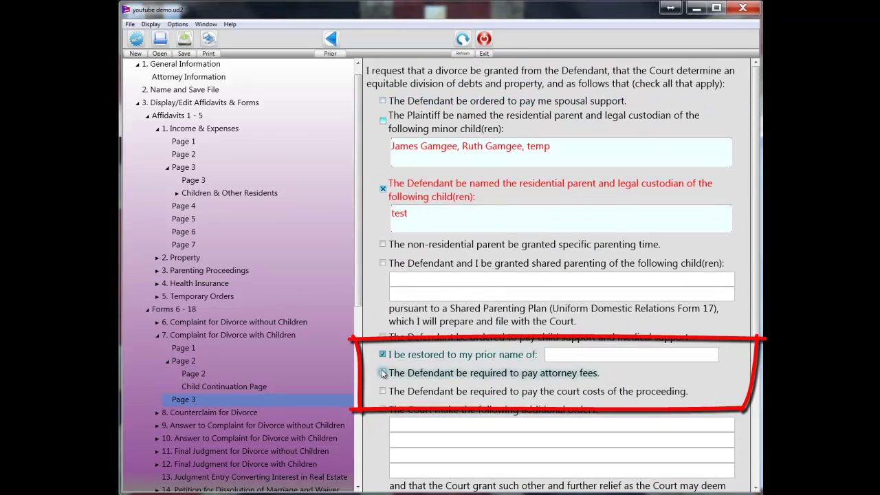
pyautogui.click(383, 373)
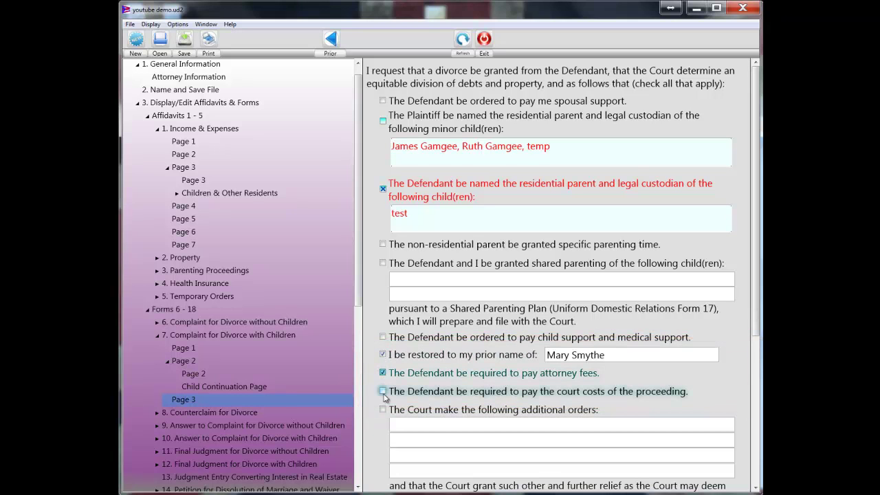
pyautogui.click(383, 391)
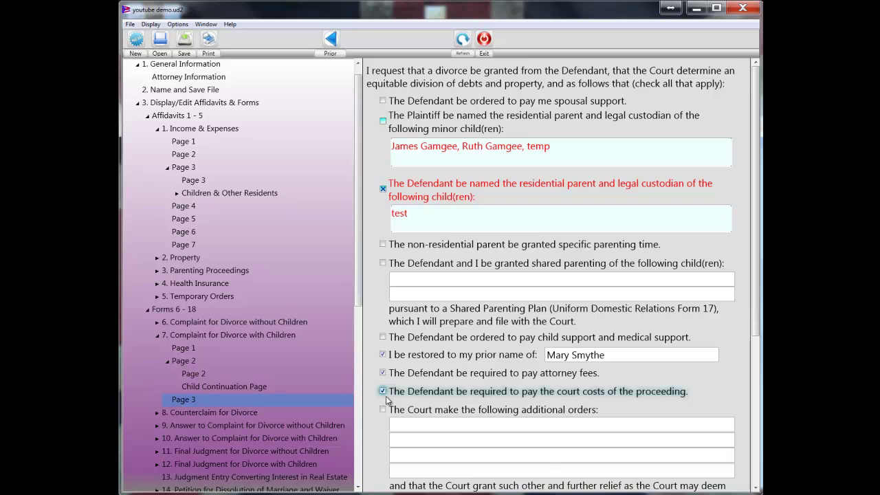
pyautogui.scroll(-1, 384, 409)
pyautogui.scroll(-4, 384, 411)
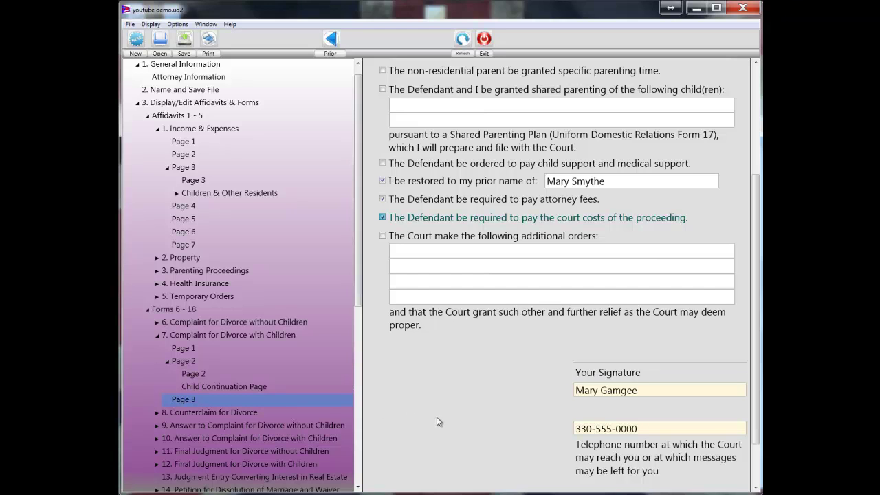
# - Open Default.ud2, discarding the changes made to the youtube demo file
pyautogui.click(162, 41)
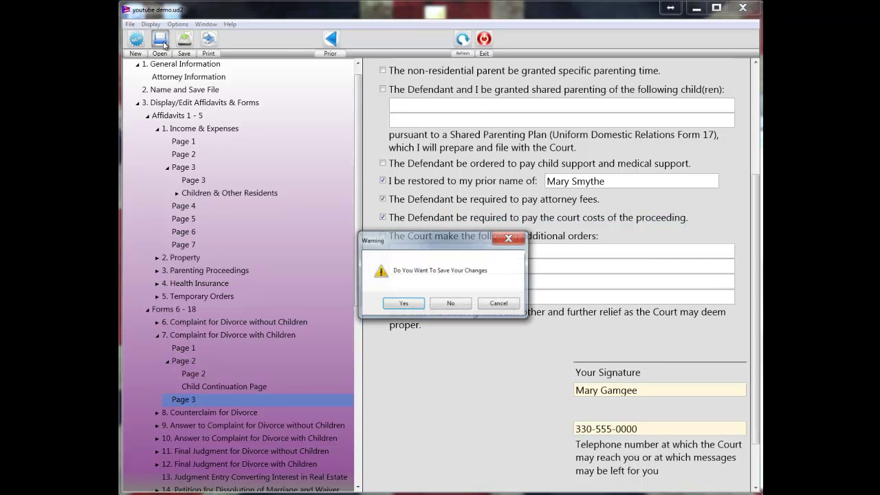
pyautogui.click(442, 305)
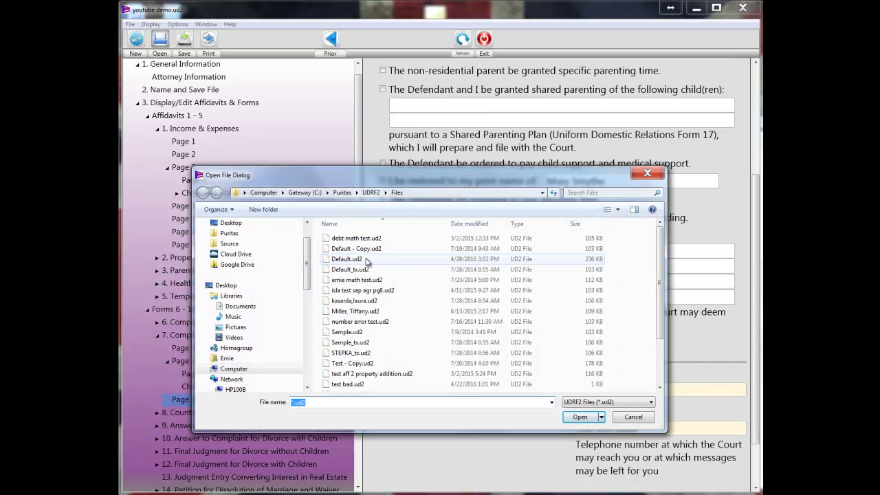
pyautogui.click(365, 260)
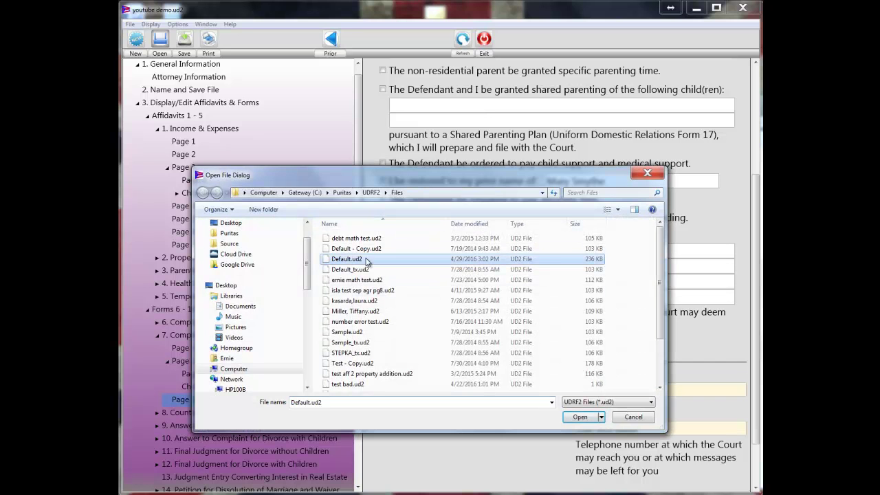
pyautogui.click(580, 417)
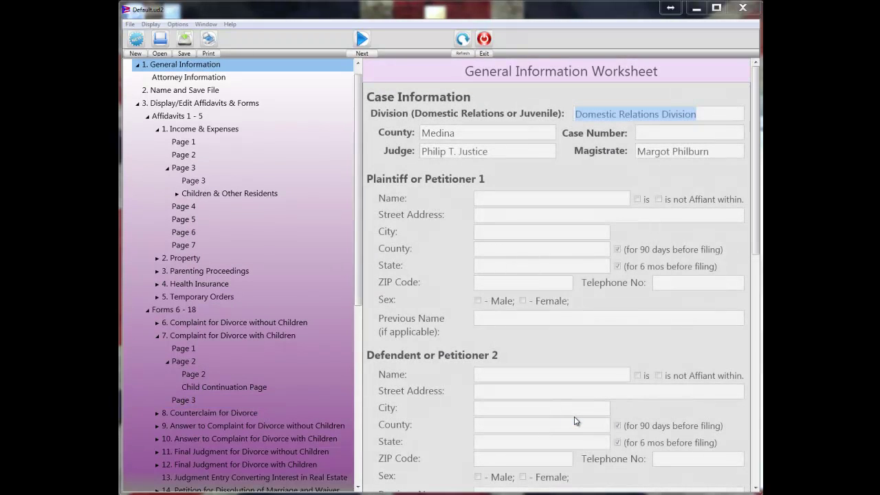
pyautogui.click(575, 413)
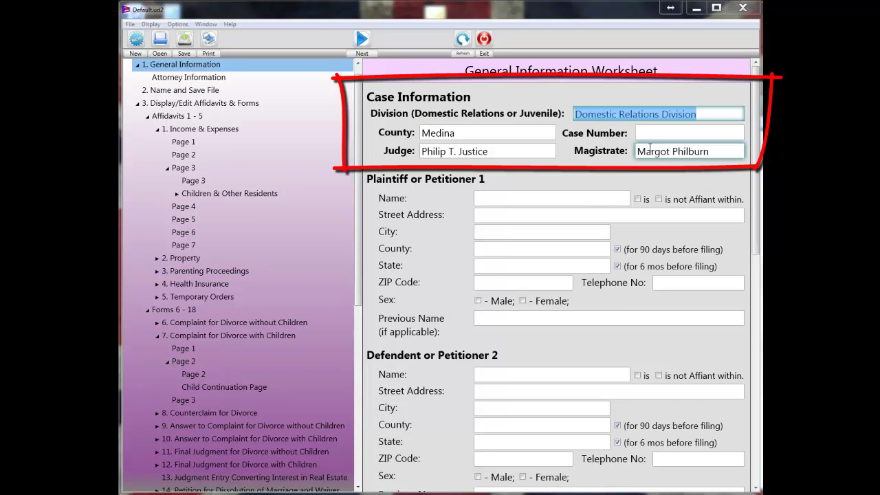
# - Set the case information county to Cuyahoga and save the Default.ud2 file
pyautogui.press('Tab')
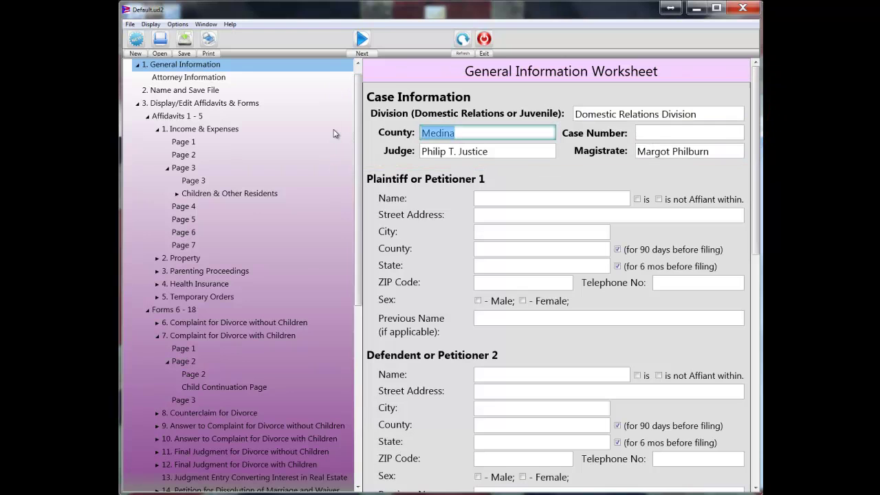
pyautogui.write('Cuyahoa')
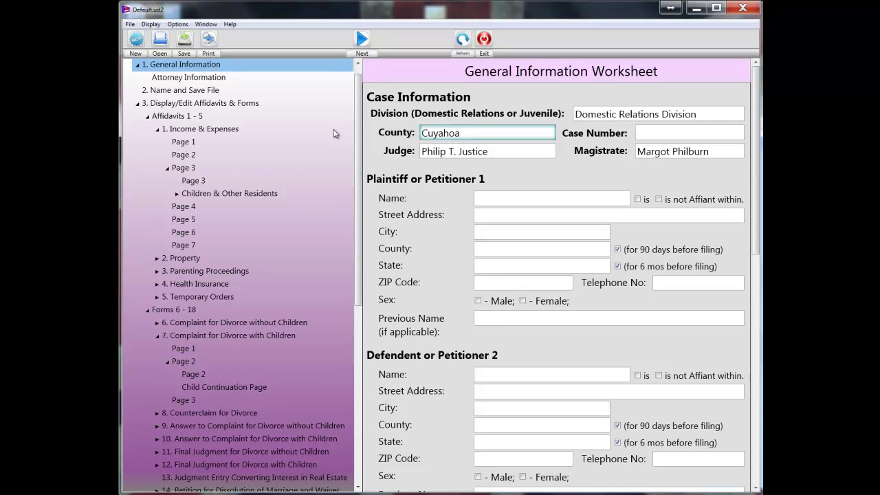
pyautogui.press('BackSpace')
pyautogui.write('ga')
pyautogui.click(183, 42)
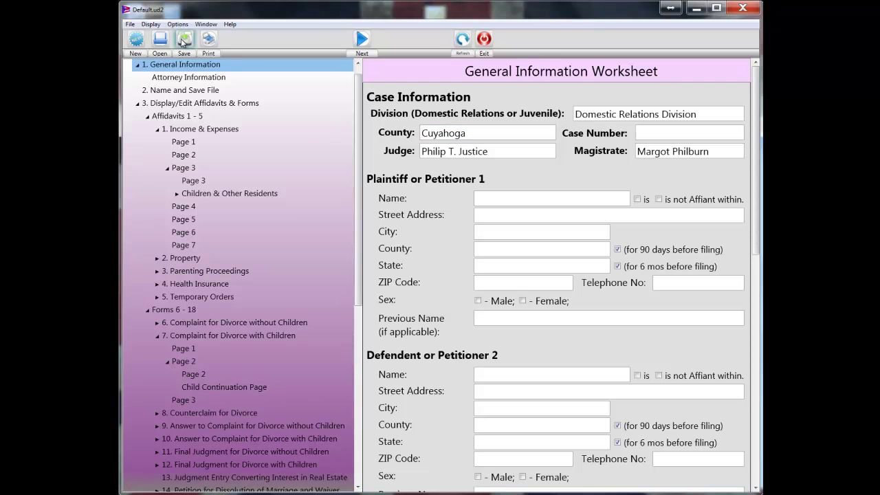
# - Start a new case file based on the saved defaults, and open the existing youtube demo.ud2 file
pyautogui.click(135, 43)
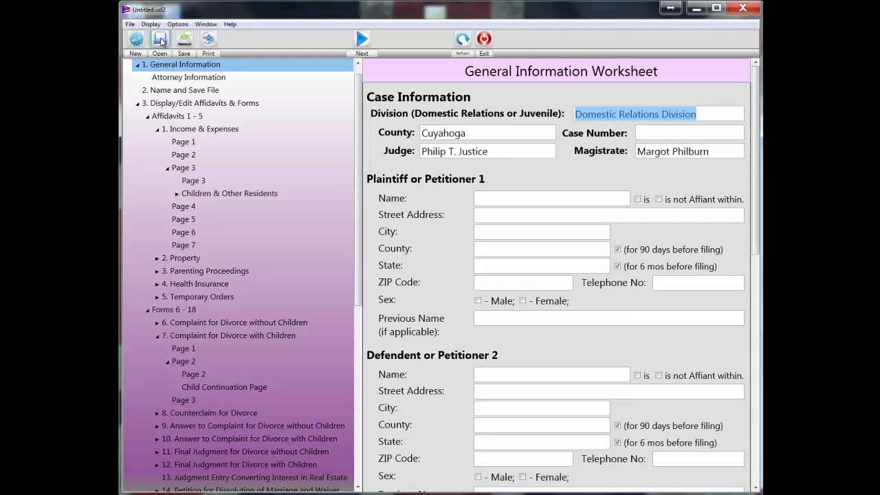
pyautogui.click(161, 41)
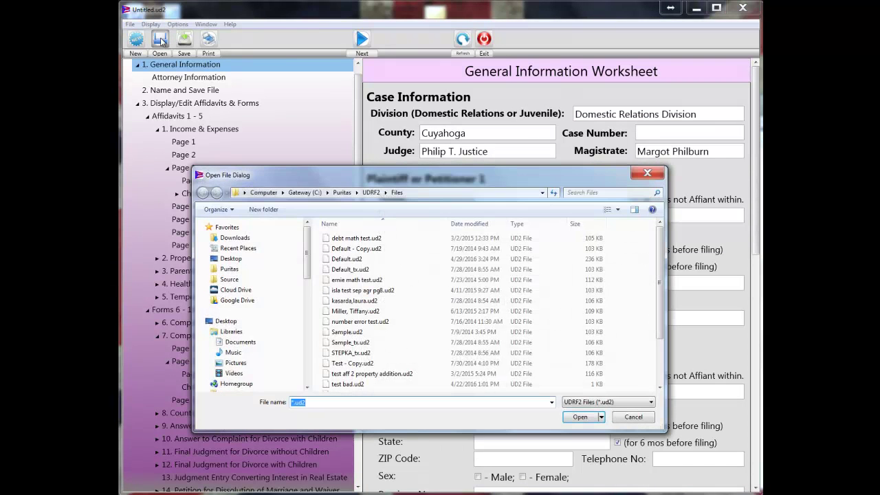
pyautogui.scroll(-2, 658, 335)
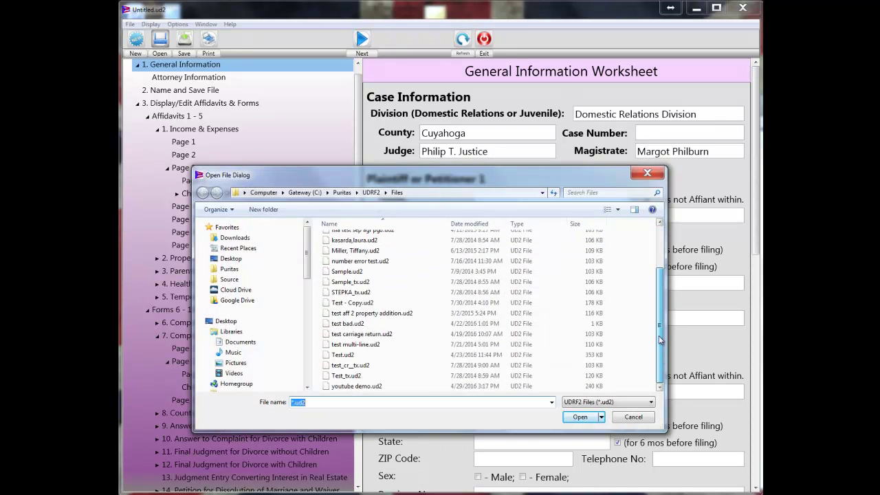
pyautogui.click(346, 387)
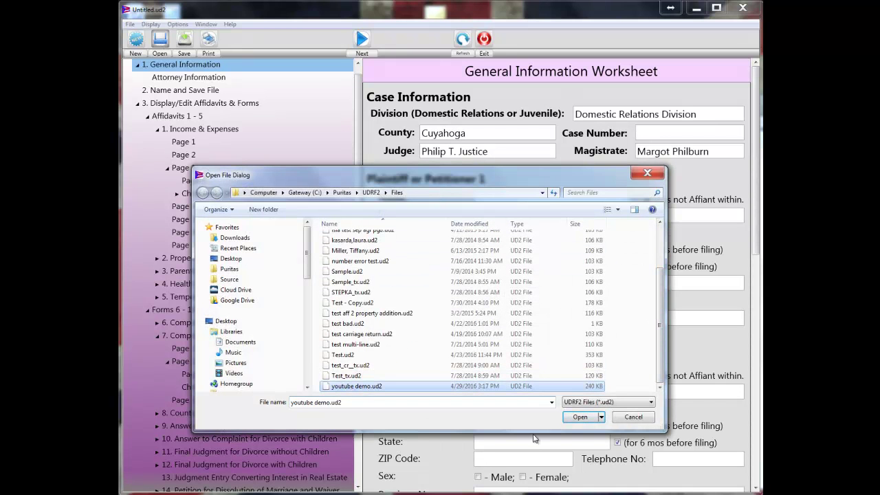
pyautogui.click(577, 417)
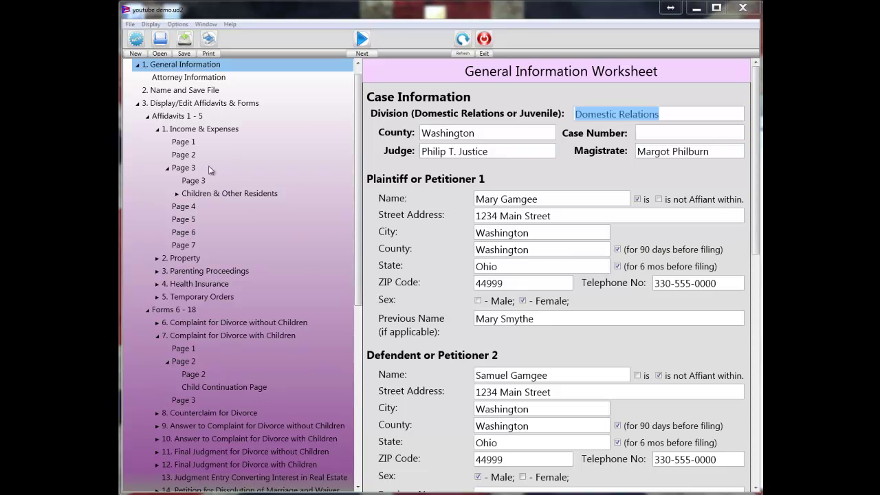
# - Review page 1 of the Income & Expenses affidavit, from the case caption through the yearly income section
pyautogui.click(189, 142)
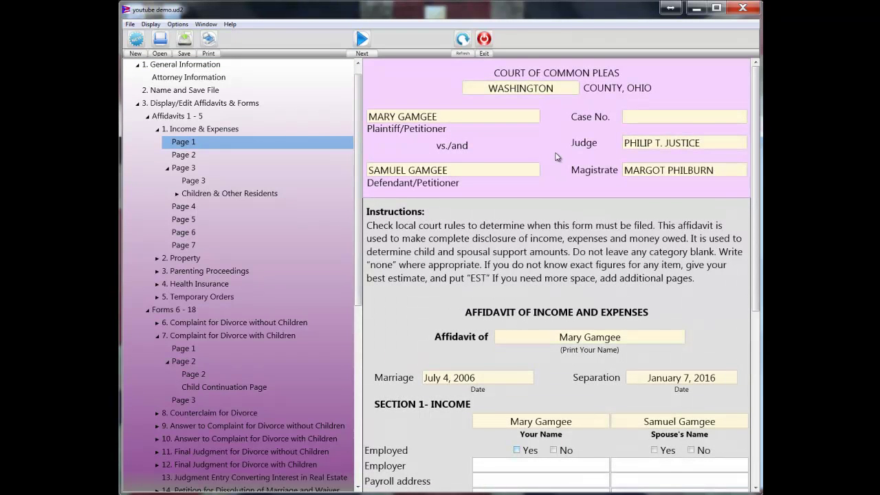
pyautogui.moveTo(757, 233); pyautogui.dragTo(759, 362)
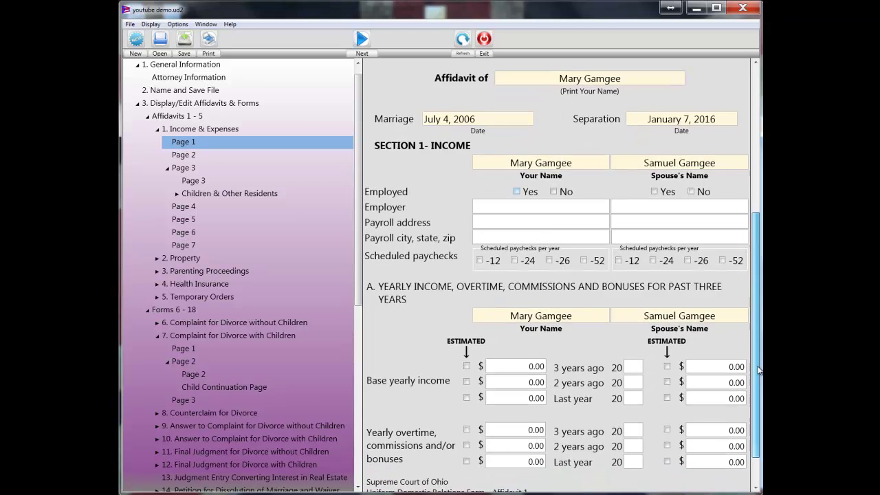
pyautogui.moveTo(759, 369); pyautogui.dragTo(759, 395)
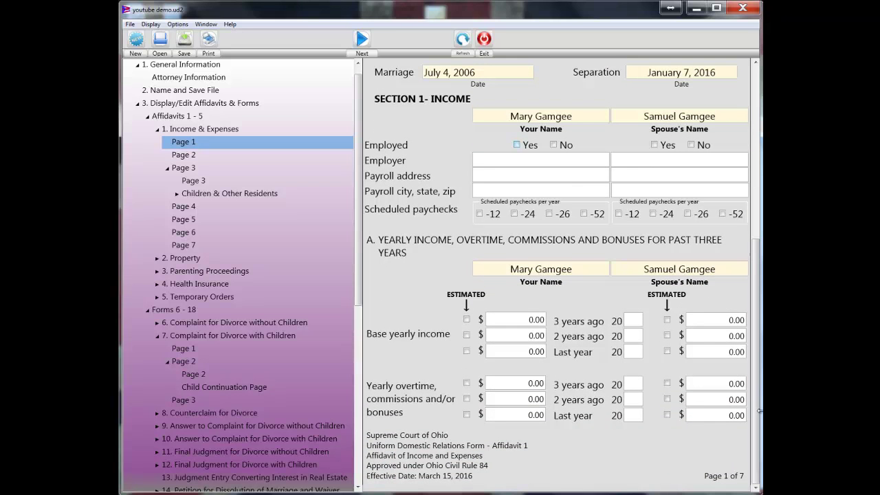
pyautogui.click(740, 385)
# - Set the monthly telephone expense on page 3 of the Income & Expenses affidavit to 56.28, and check the grand total on page 6
pyautogui.click(193, 182)
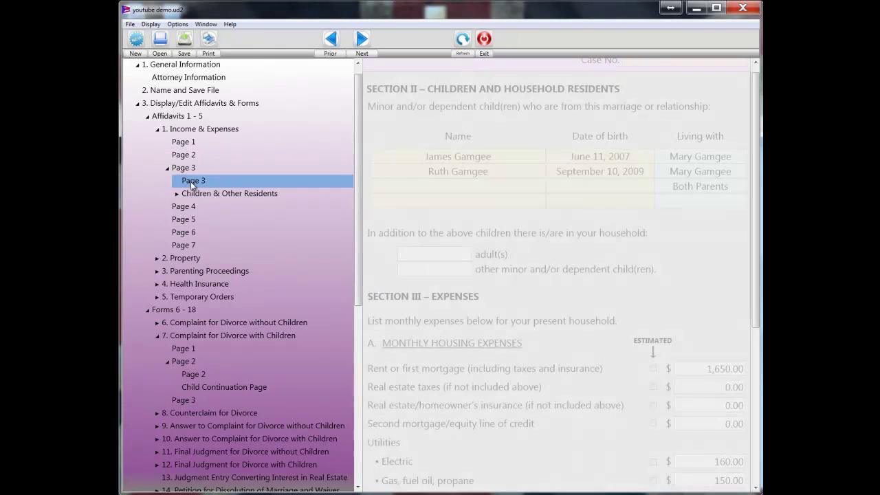
pyautogui.scroll(-3, 670, 262)
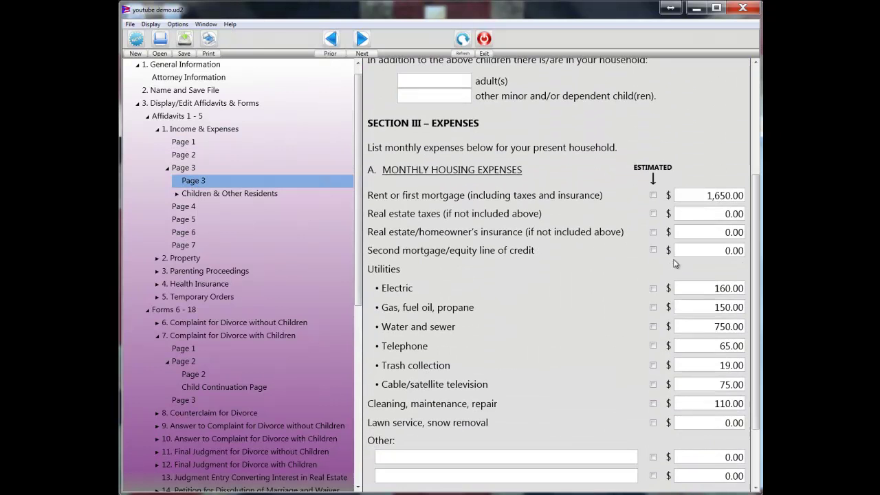
pyautogui.scroll(-1, 759, 234)
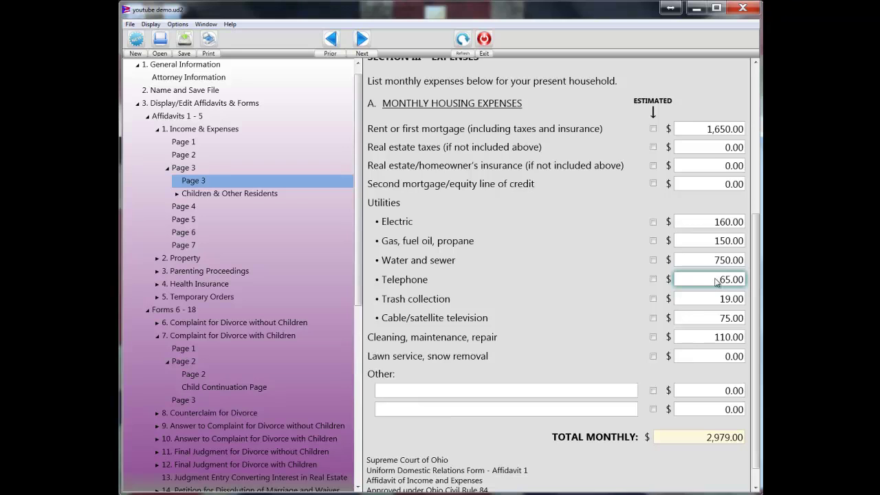
pyautogui.moveTo(717, 279); pyautogui.dragTo(755, 283)
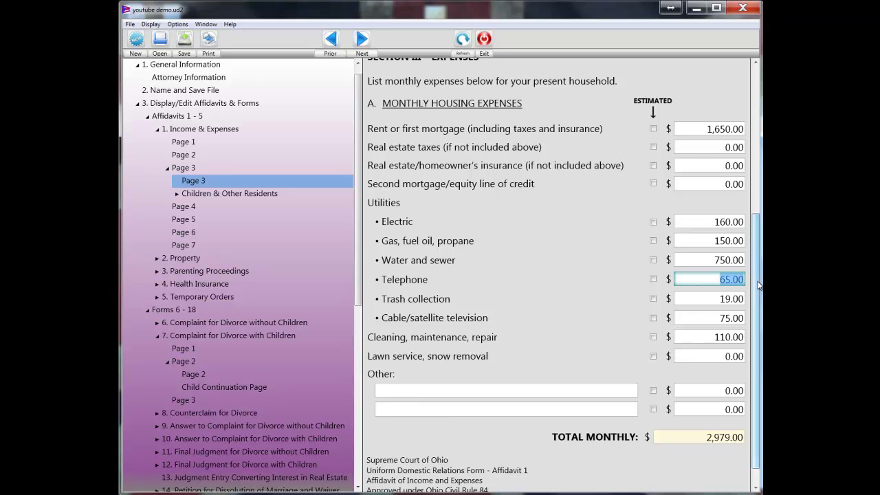
pyautogui.write('56')
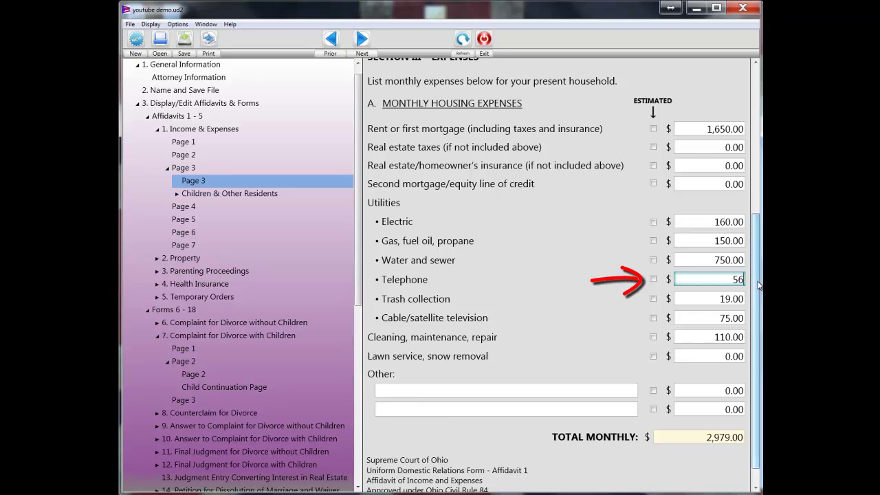
pyautogui.write('.28')
pyautogui.press('Tab')
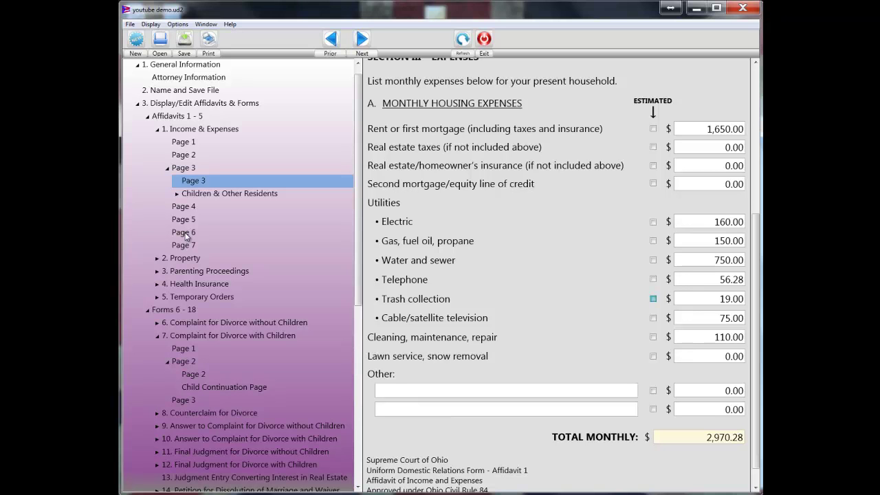
pyautogui.click(184, 234)
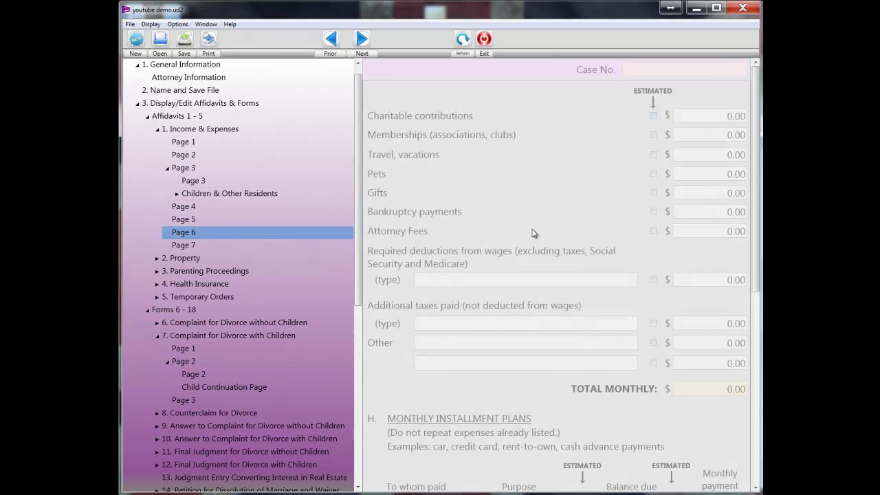
pyautogui.scroll(-10, 637, 225)
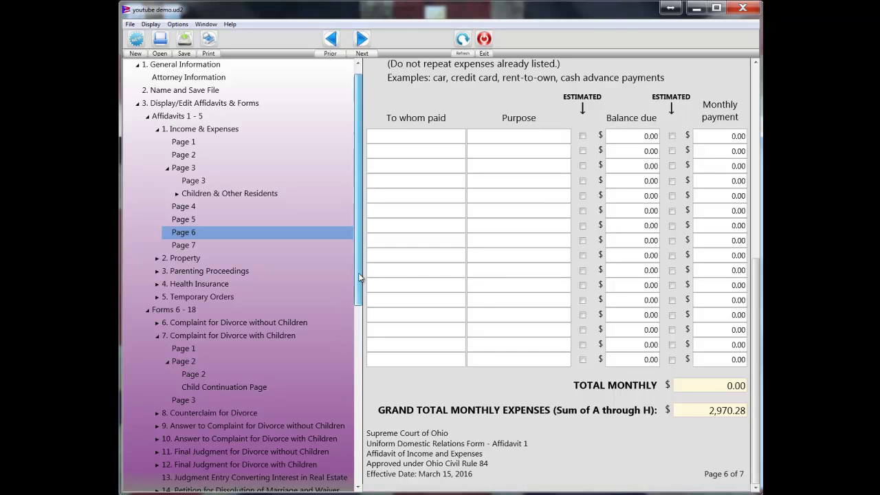
# - View page 1 of Form 16, Separation Agreement, and open page 4 with its continuation pages listed
pyautogui.scroll(-5, 350, 392)
pyautogui.scroll(-4, 350, 391)
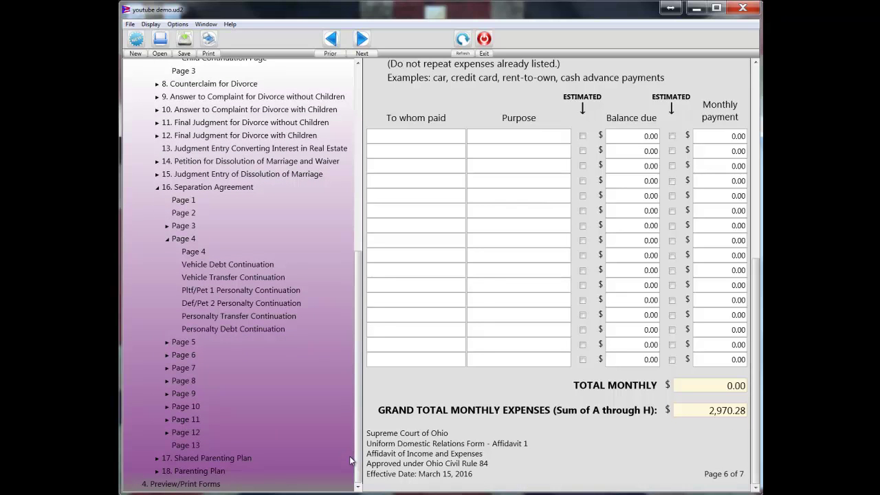
pyautogui.click(183, 201)
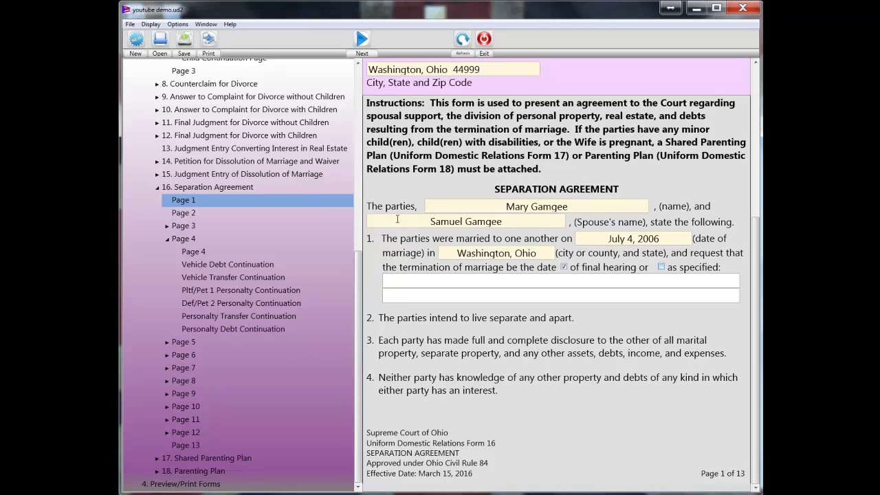
pyautogui.doubleClick(184, 240)
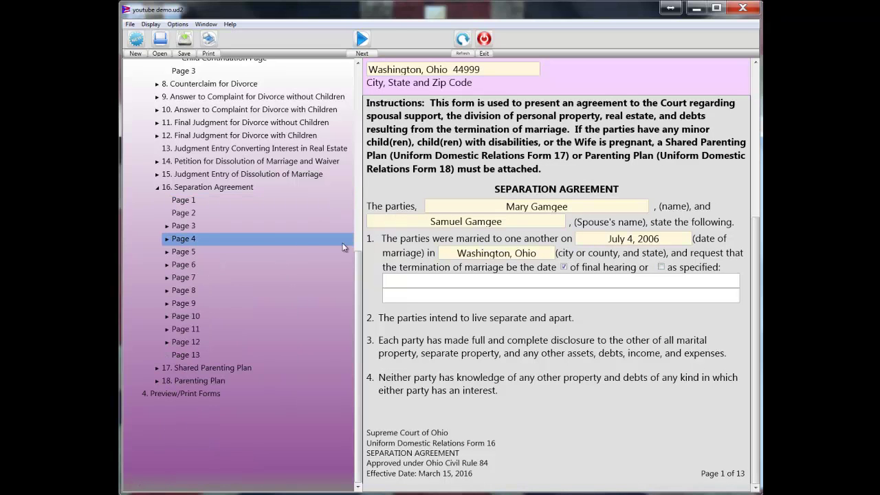
pyautogui.click(168, 240)
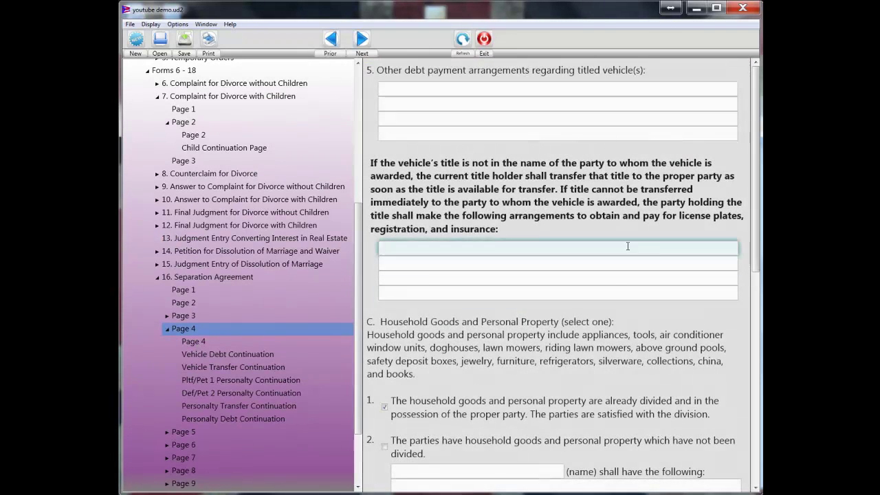
# - Display the continuation page for item C.5, other debt arrangements, on Separation Agreement page 4 and fill it with a Lorem ipsum paragraph
pyautogui.scroll(-5, 739, 288)
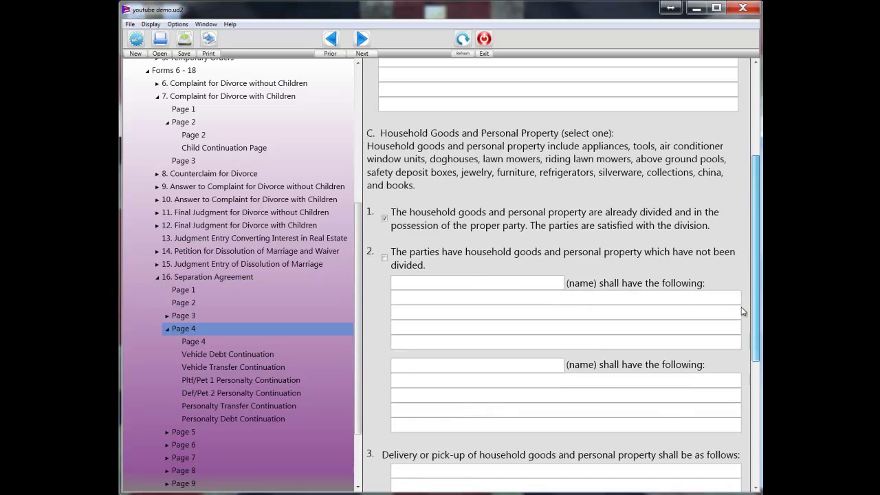
pyautogui.scroll(-3, 737, 358)
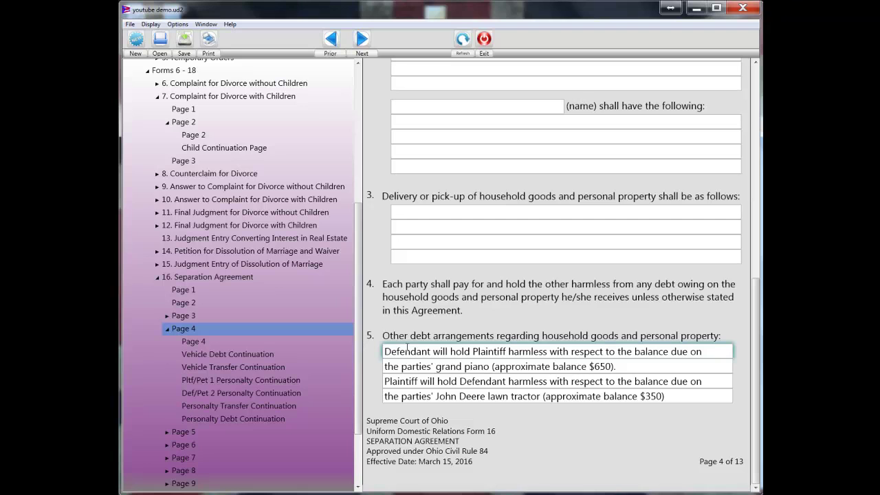
pyautogui.rightClick(407, 355)
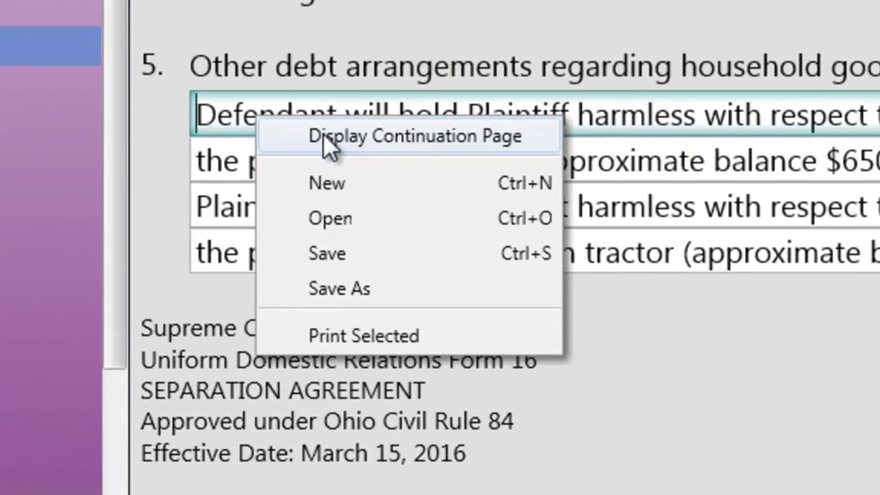
pyautogui.click(323, 133)
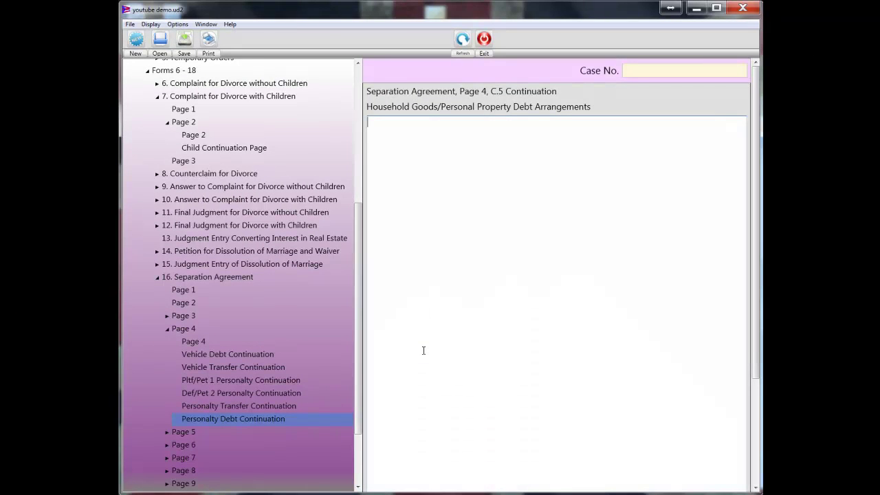
pyautogui.write('Lorem ipsum dolor sit amet, consectetur adipisicing elit, sed do eiusmod tempor incididunt ut labore et dolore magna aliqua. Ut enim ad minim veniam, quis nostrud exercitation ullamco laboris nisi ut aliquip ex ea commodo consequat. Duis aute irure dolor in reprehenderit in voluptate velit esse cillum dolore eu fugiat nulla pariatur. Excepteur sint occaecat cupidatat non proident, sunt in culpa qui officia deserunt mollit anim id est laborum.')
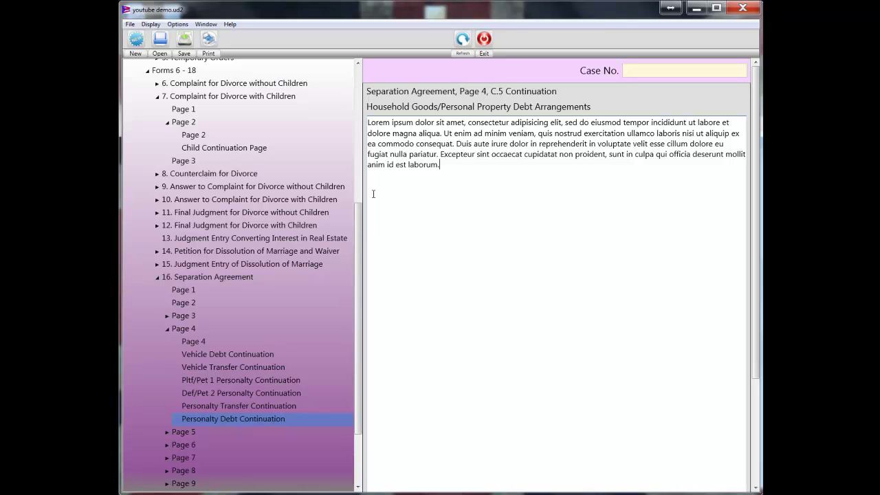
# - Select all pages of Form 16 - Separation Agreement for printing and generate the preview document
pyautogui.scroll(-3, 356, 311)
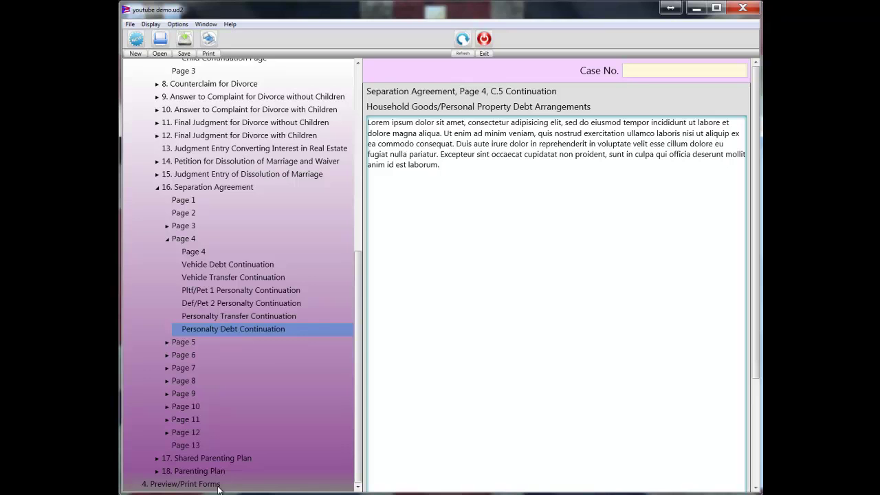
pyautogui.click(213, 485)
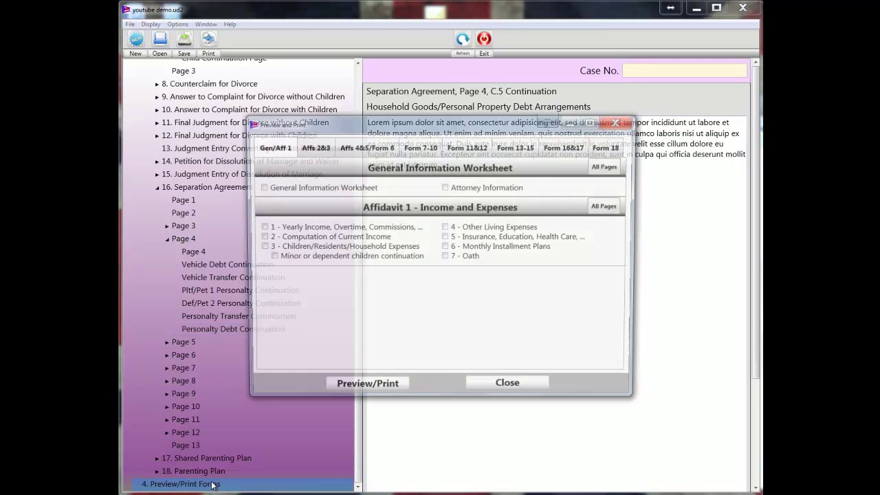
pyautogui.click(566, 147)
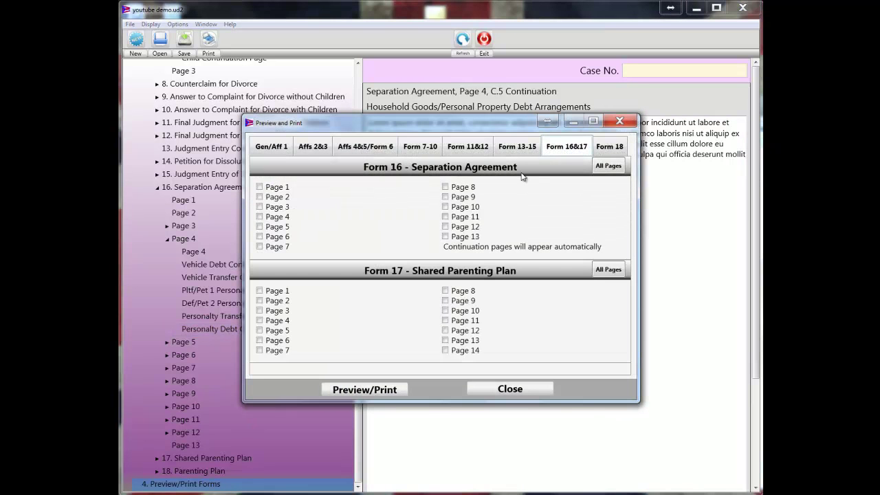
pyautogui.click(617, 170)
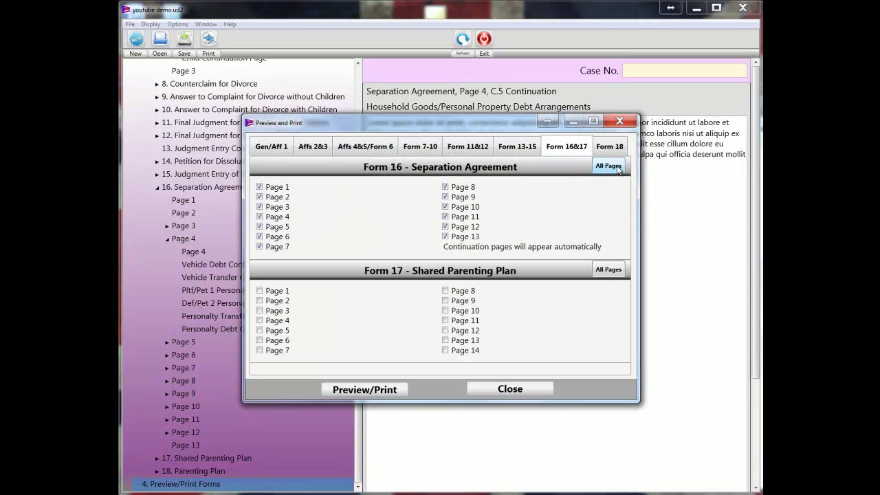
pyautogui.click(378, 390)
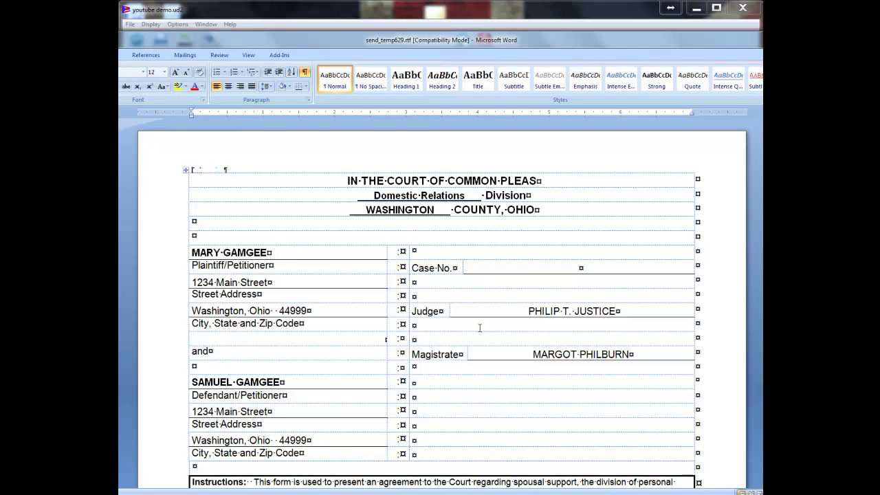
# - Review the generated Separation Agreement in Word from the caption through the household goods debt arrangements on page 4
pyautogui.scroll(-9, 480, 328)
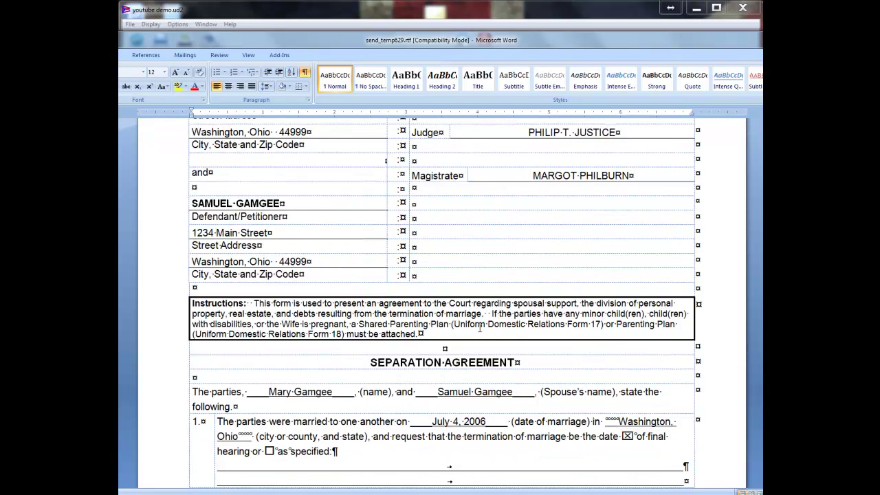
pyautogui.scroll(-13, 480, 328)
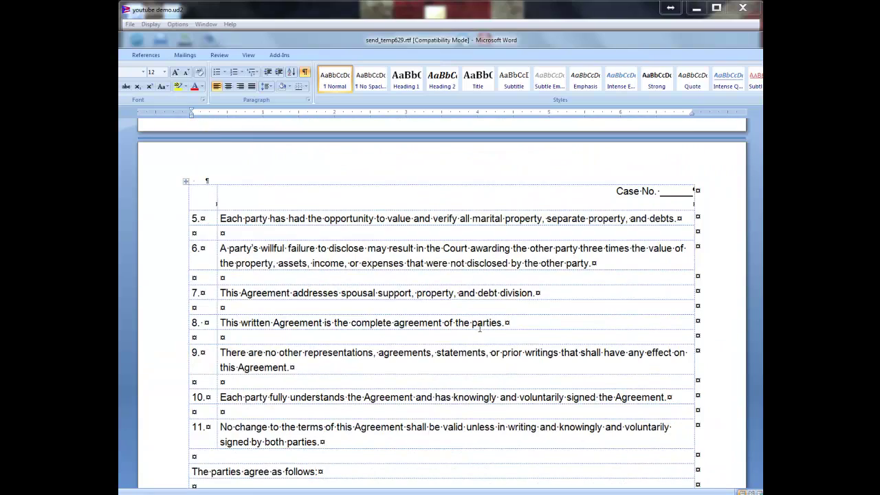
pyautogui.scroll(-10, 480, 328)
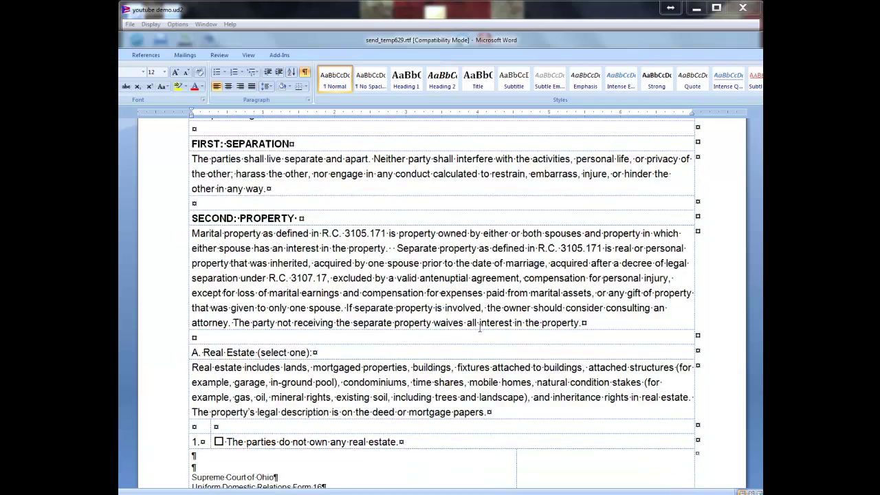
pyautogui.scroll(-14, 479, 328)
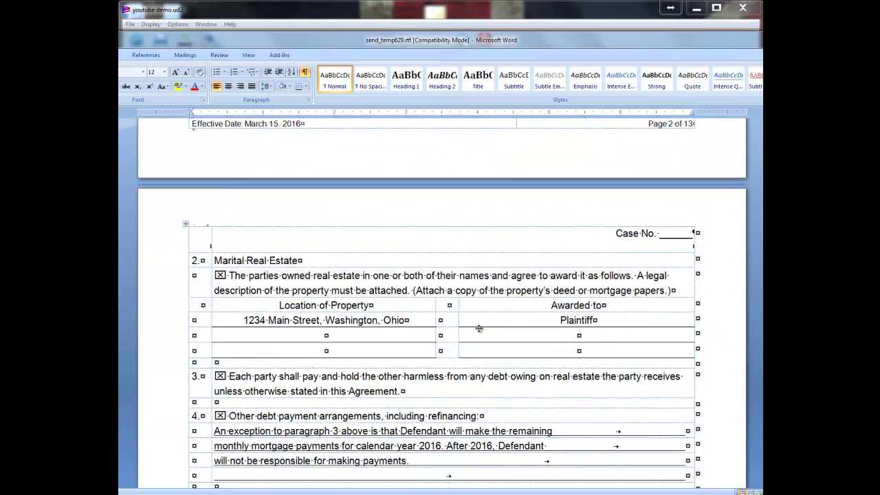
pyautogui.scroll(-13, 479, 328)
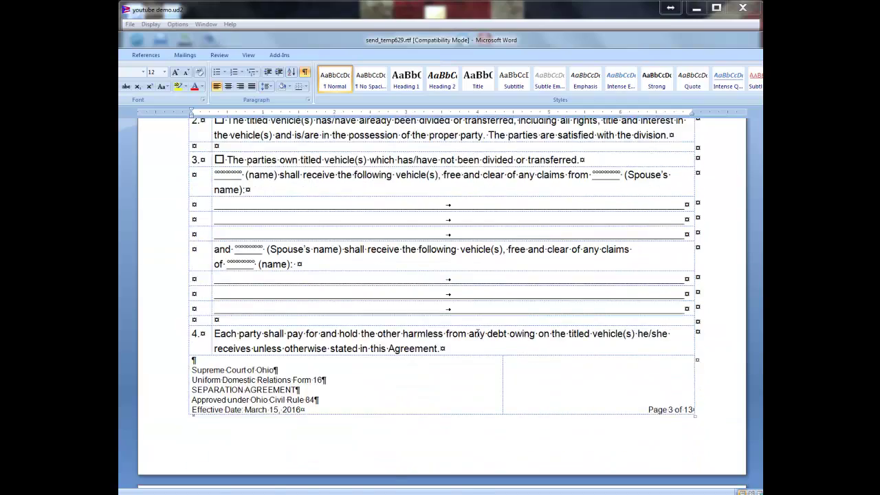
pyautogui.scroll(-2, 479, 333)
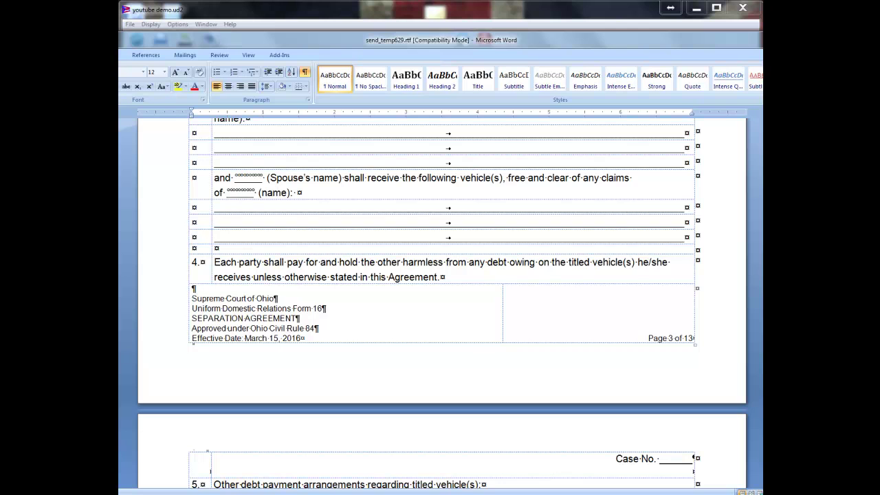
pyautogui.scroll(-20, 479, 333)
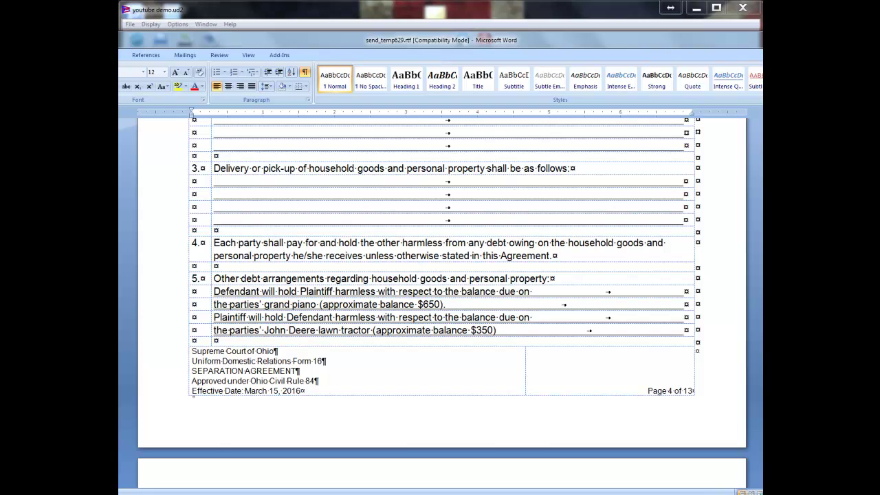
# - Return from the Word preview to the youtube demo case file and open the General Information Worksheet
pyautogui.scroll(20, 441, 302)
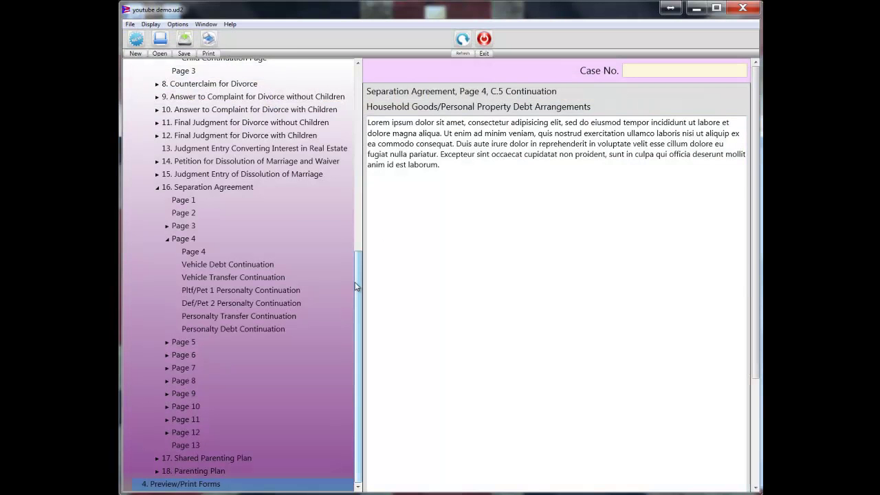
pyautogui.moveTo(355, 287); pyautogui.dragTo(353, 81)
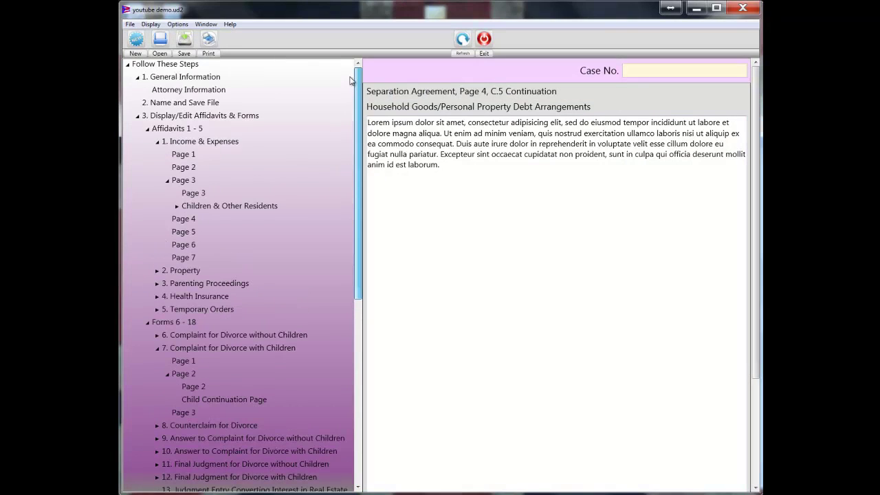
pyautogui.click(176, 77)
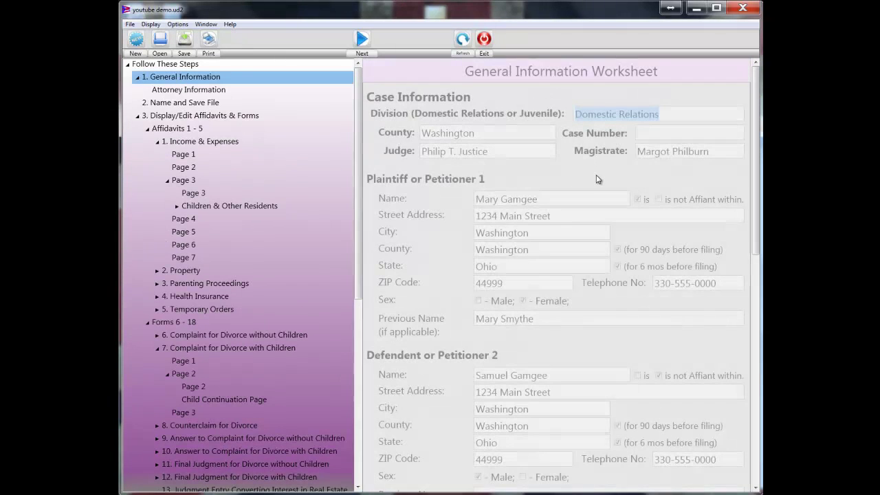